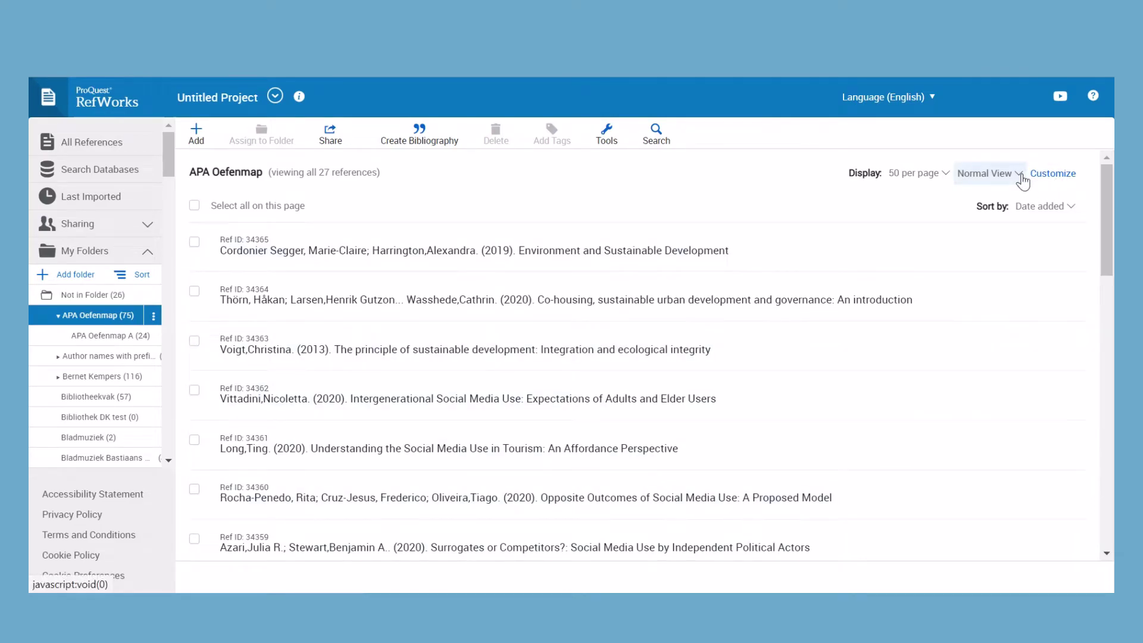
Switch the RefWorks reference list from Normal View to Citation View
click(1019, 174)
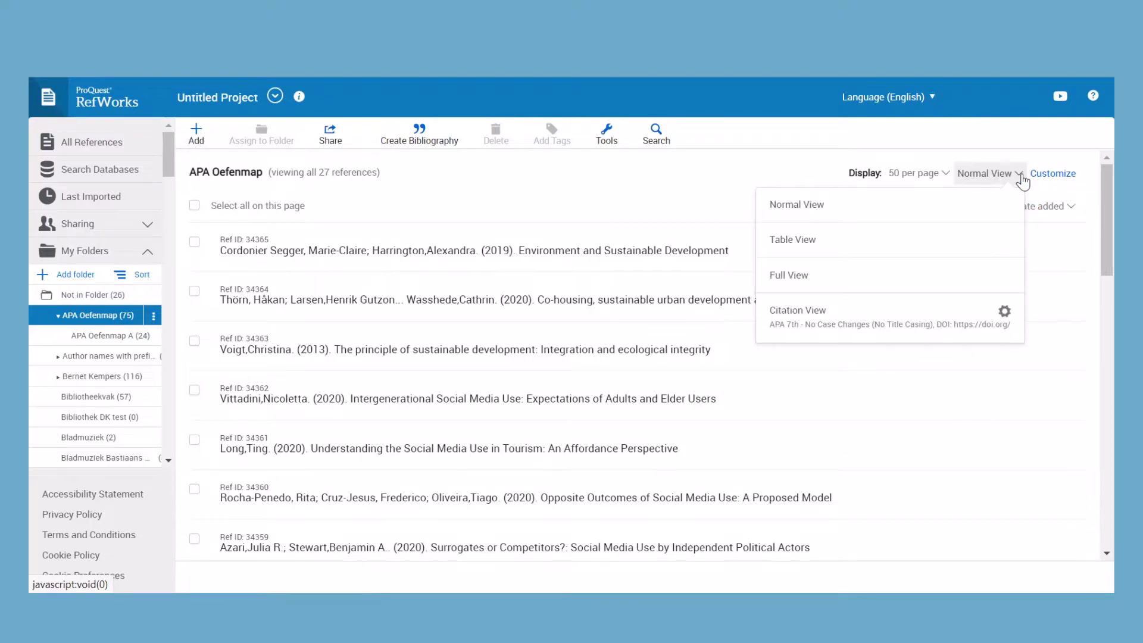
click(812, 310)
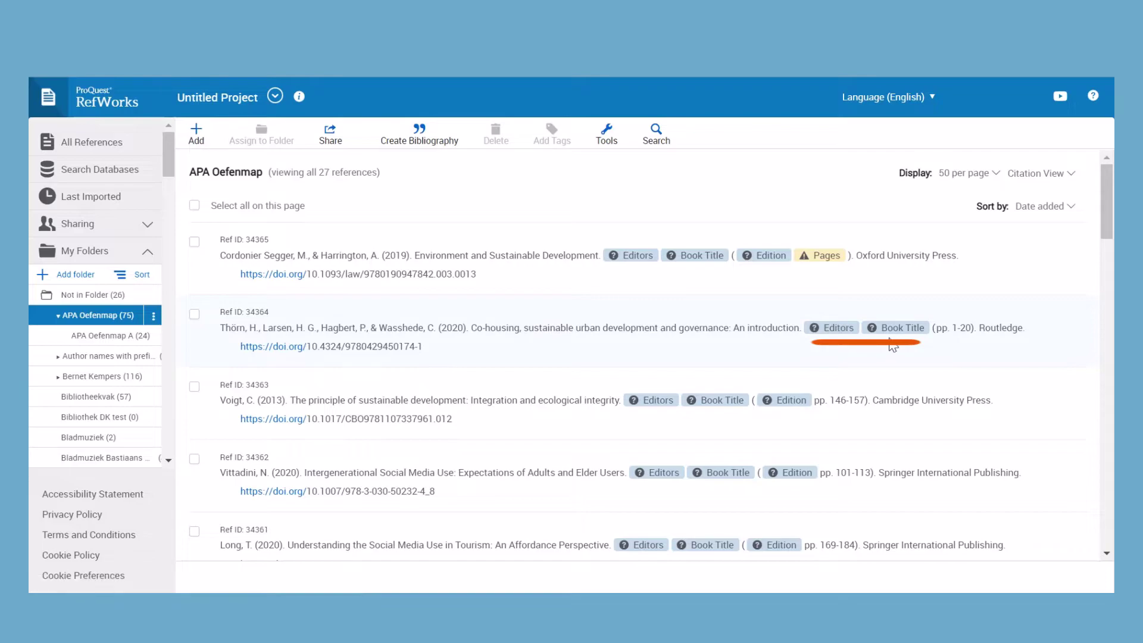
Edit the co-housing reference and enter its two editors in the Editors field
click(743, 328)
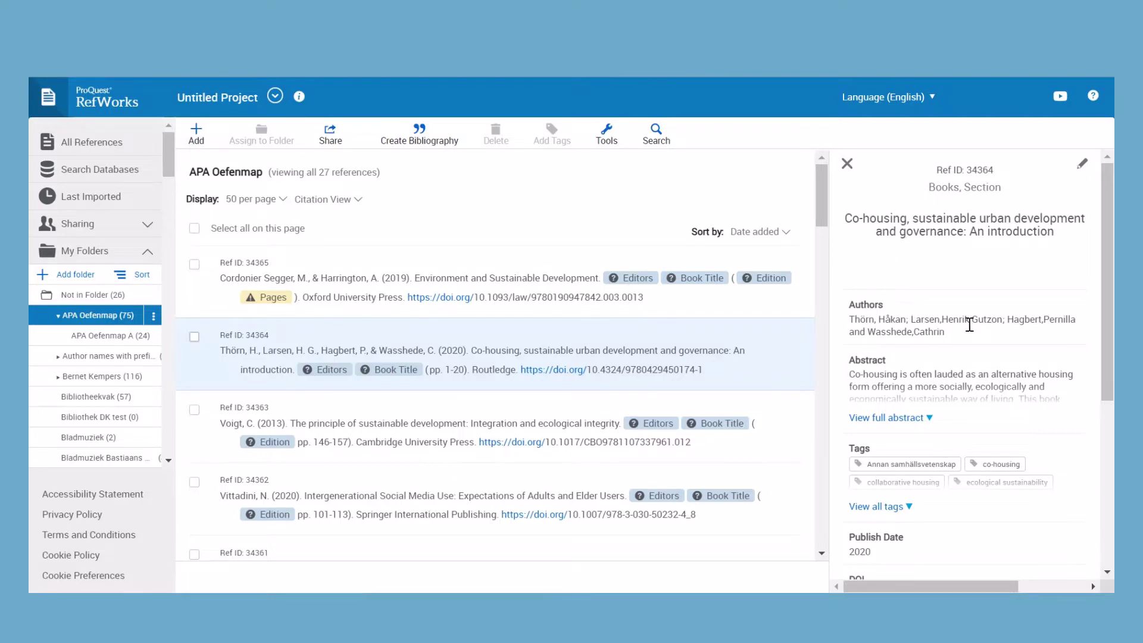
click(1081, 163)
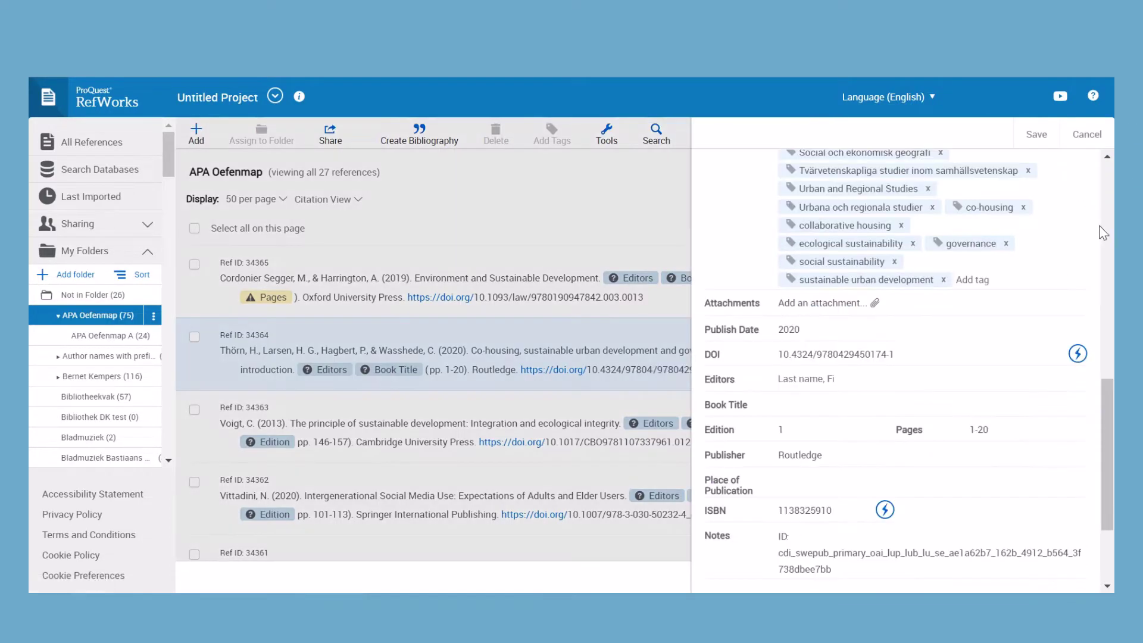
click(791, 384)
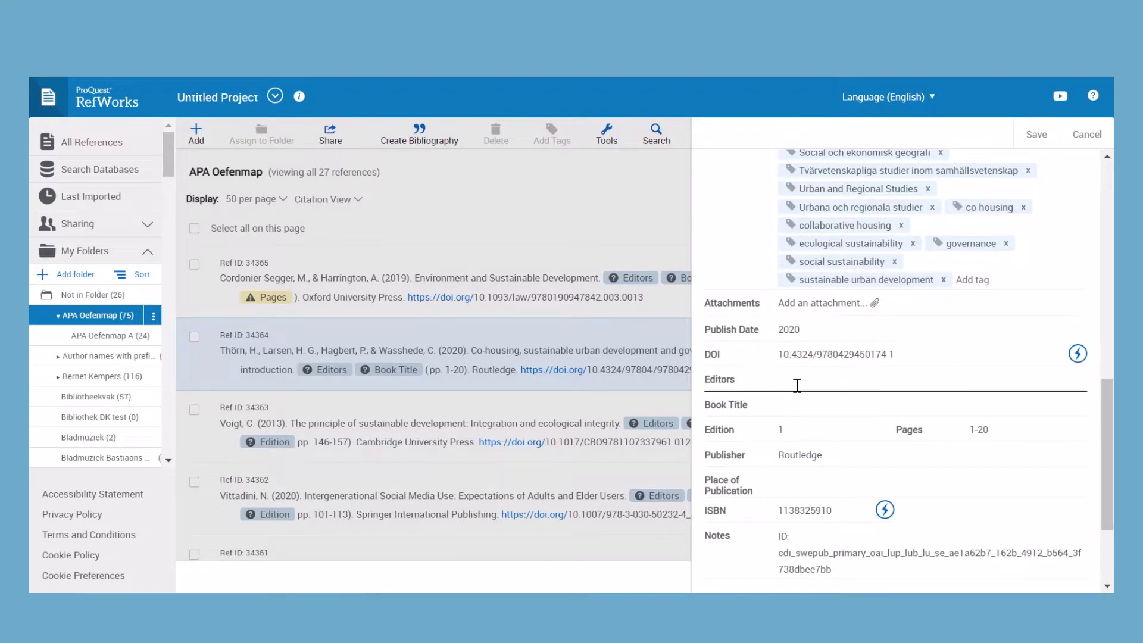
text(Hagbert, P)
key(Return)
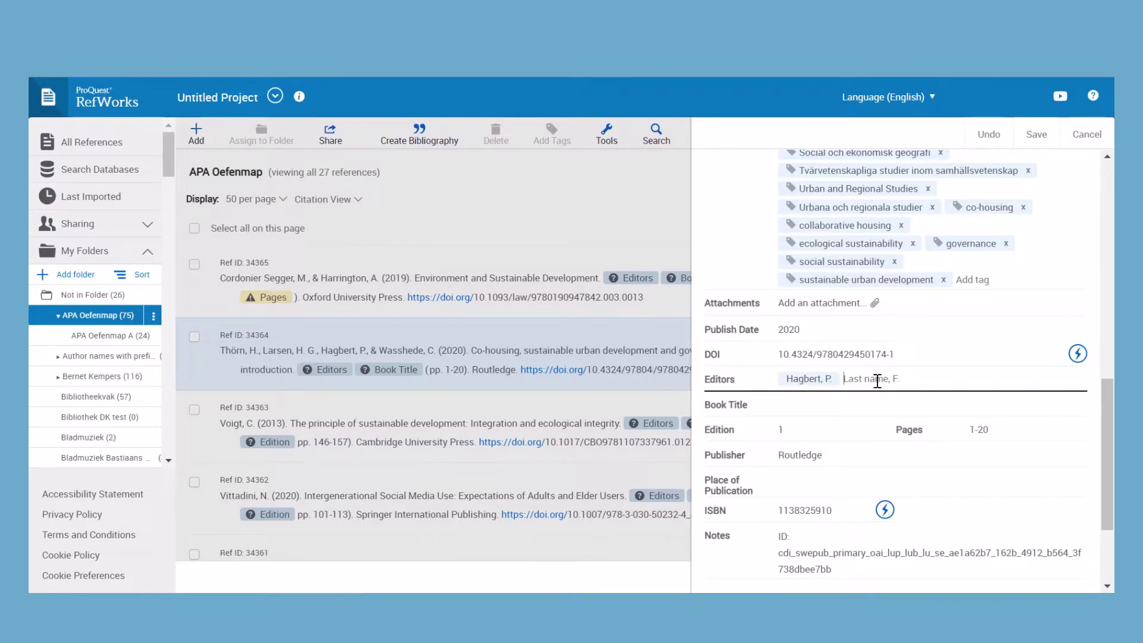
text(Larsen, H.G.)
key(Return)
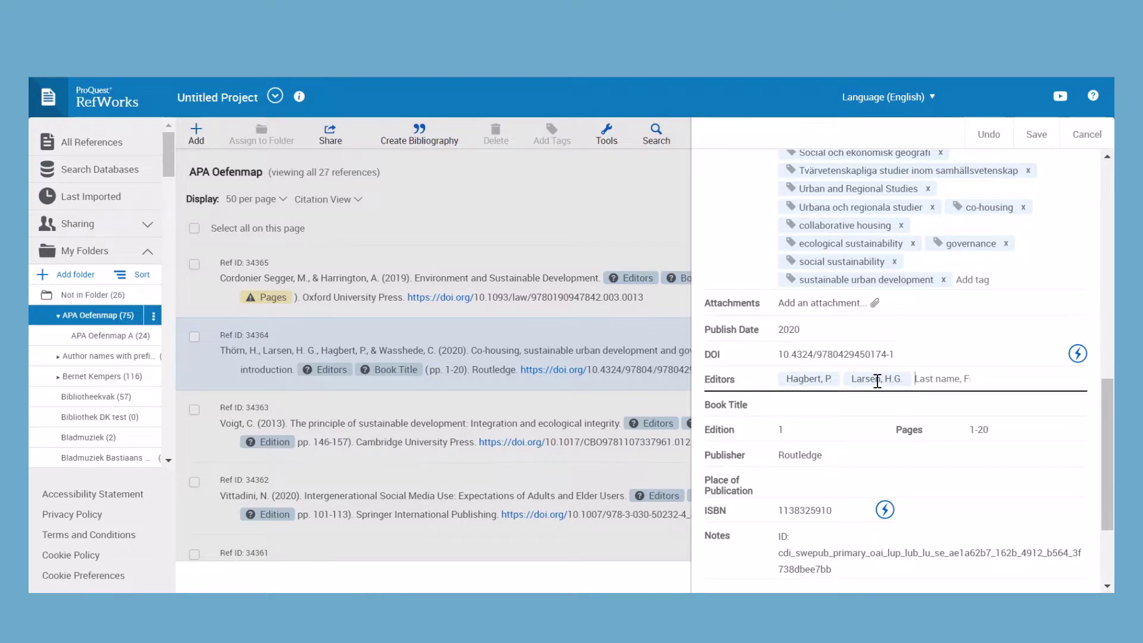
Paste the Book Title 'Contemporary co-housing in Europe: Towards sustainable cities?' and save the reference
click(797, 407)
text(Contemporary co-housing in Europe: Towards sustainable cities?)
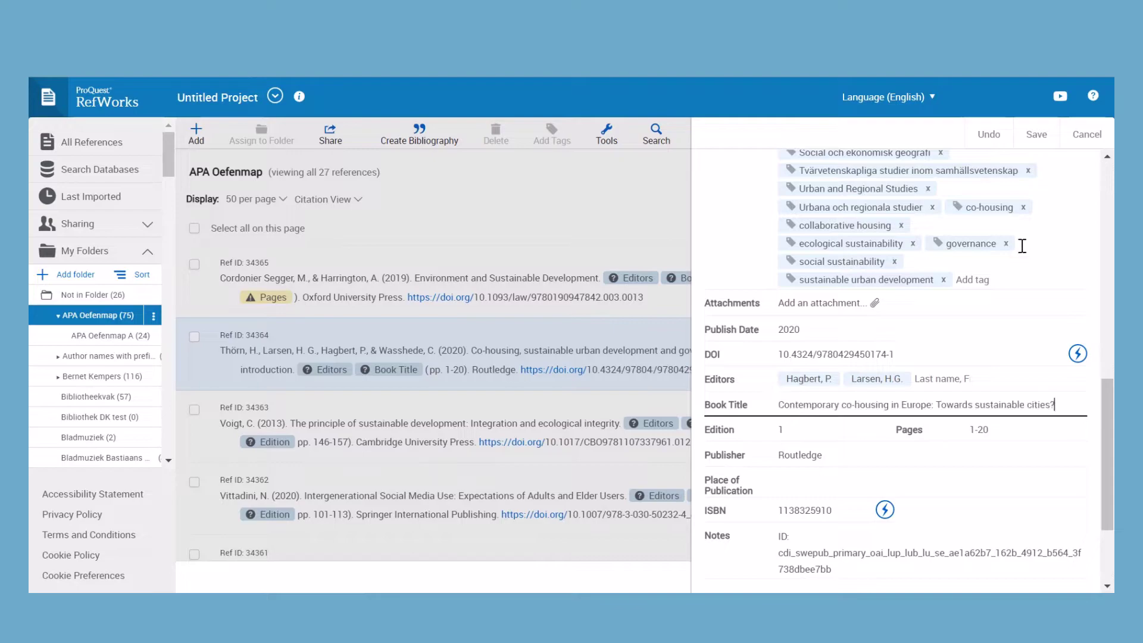
click(1035, 133)
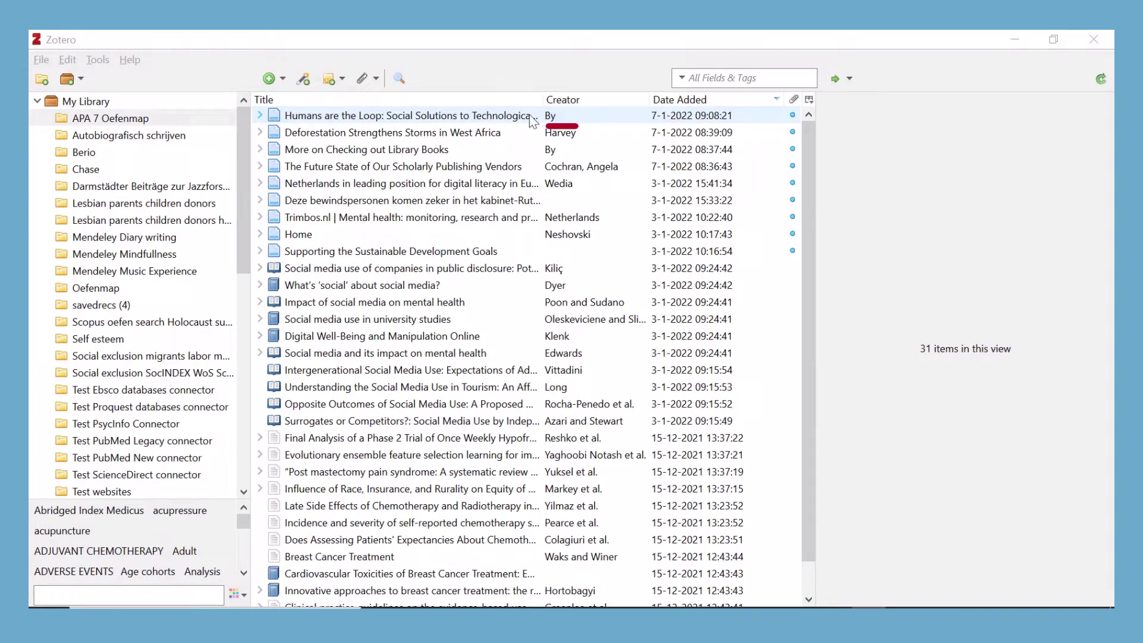
In the 'Humans are the Loop' item's title, lowercase 'Loop' and 'Solutions'
click(436, 118)
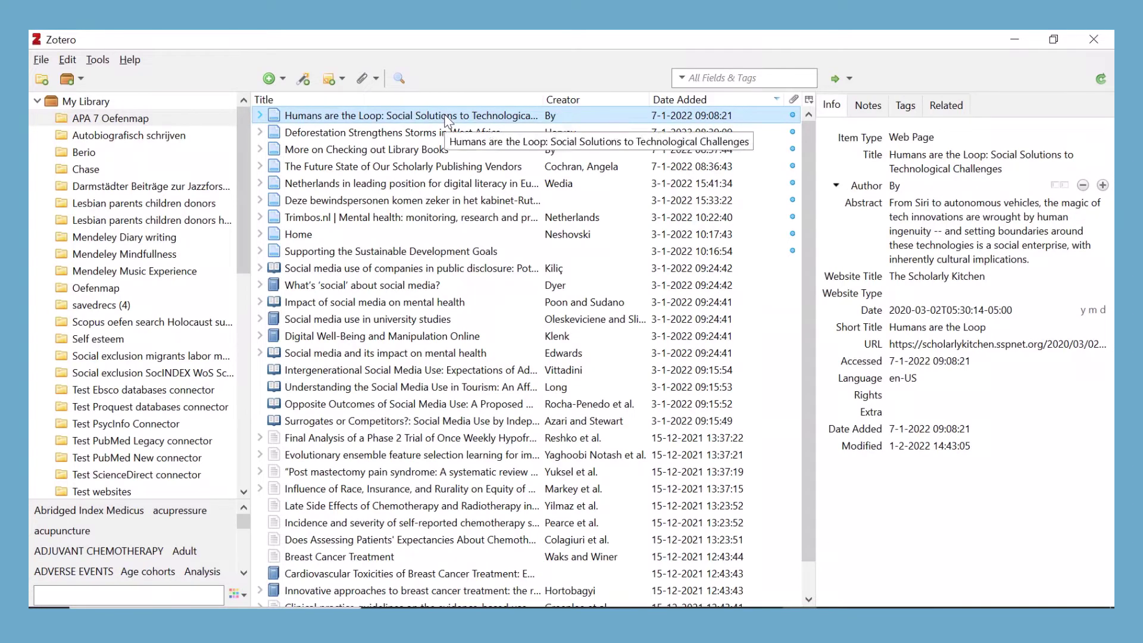
click(994, 155)
click(969, 160)
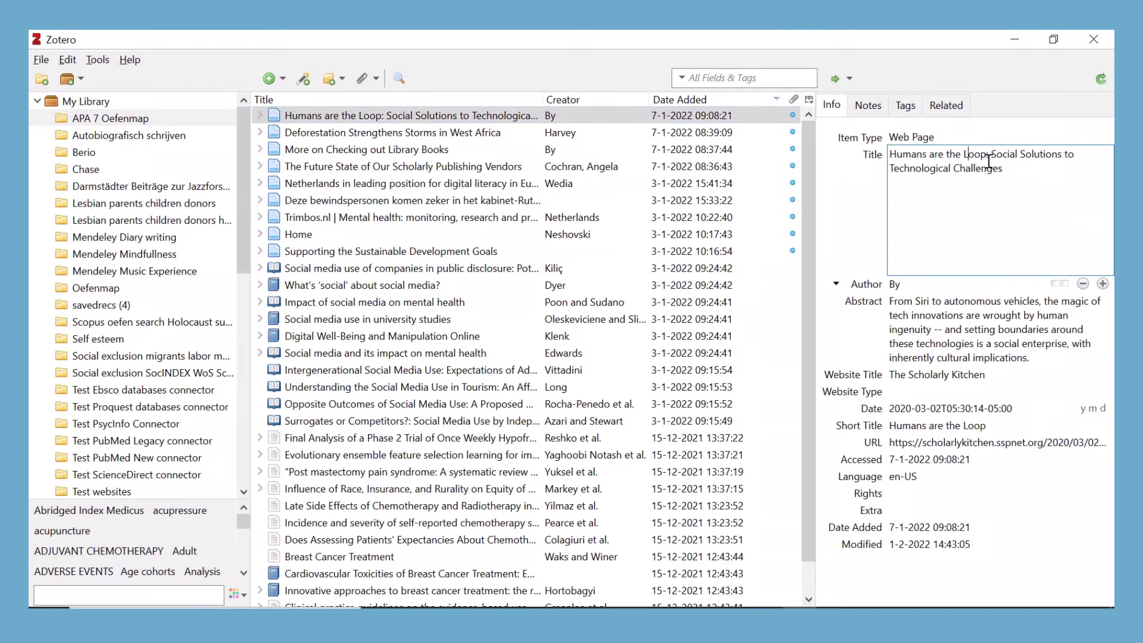
key(BackSpace)
text(l)
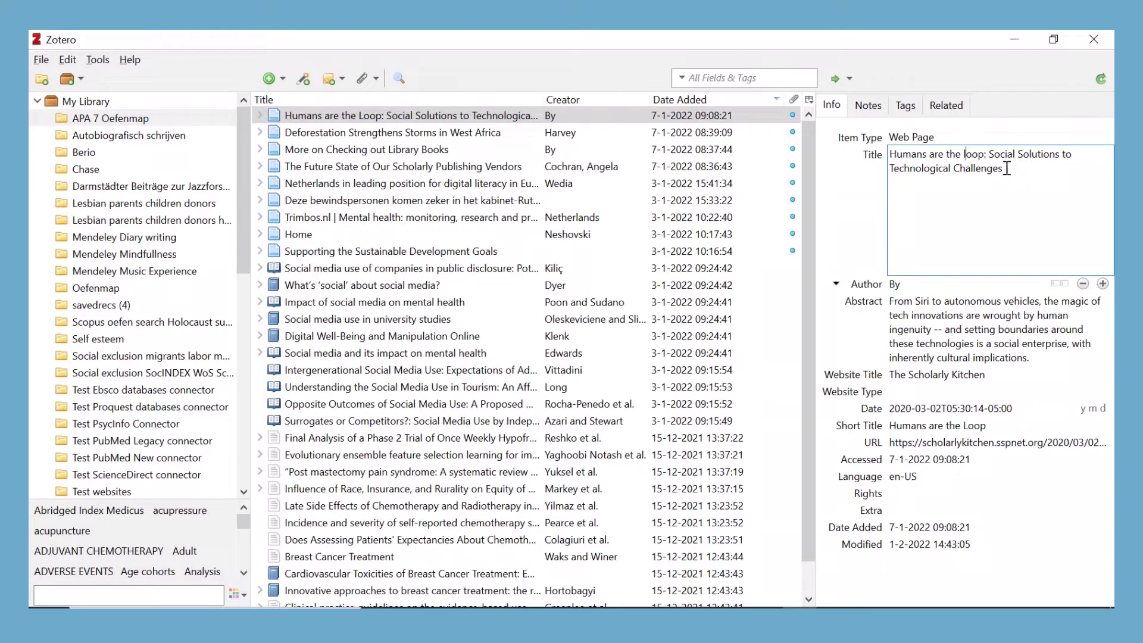
click(1018, 153)
key(Delete)
text(s)
Lowercase 'Technological' and 'Challenges', then replace the author 'By' with the real author's name
click(892, 168)
key(Delete)
text(t)
click(959, 168)
key(BackSpace)
text(c)
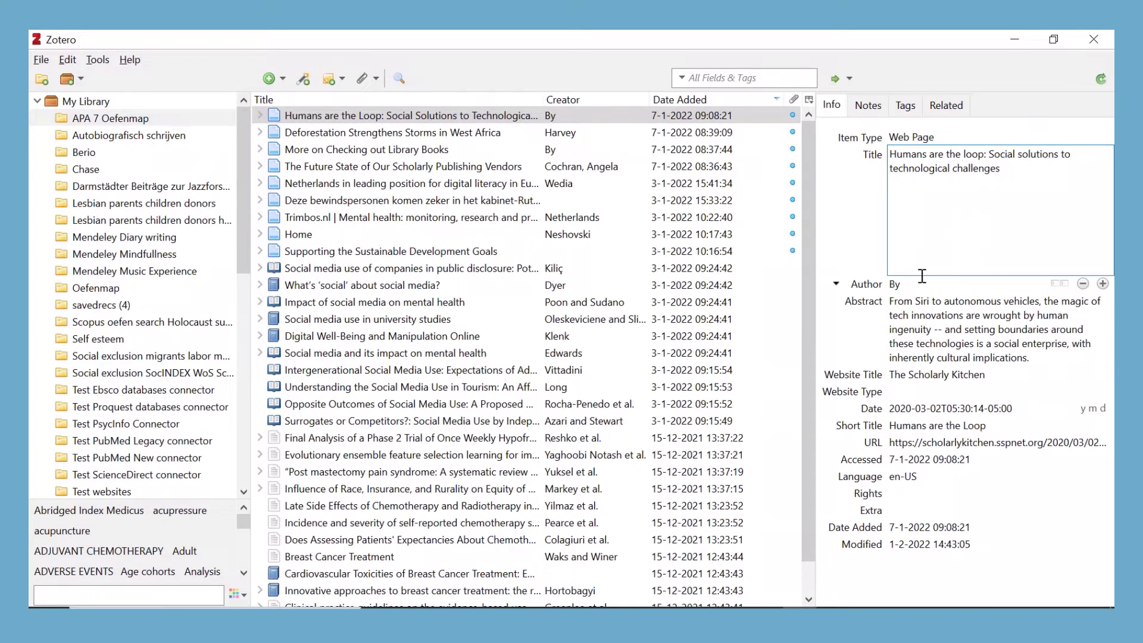
click(918, 285)
key(shift+Tab)
key(shift+Tab)
text(Conrad)
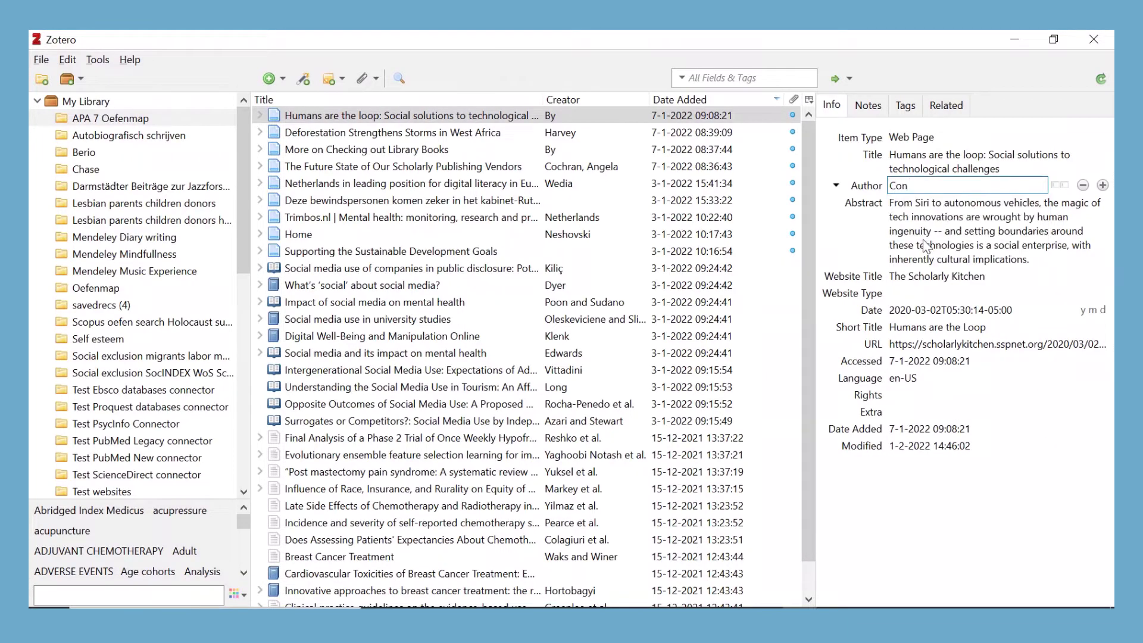
text(, Letti)
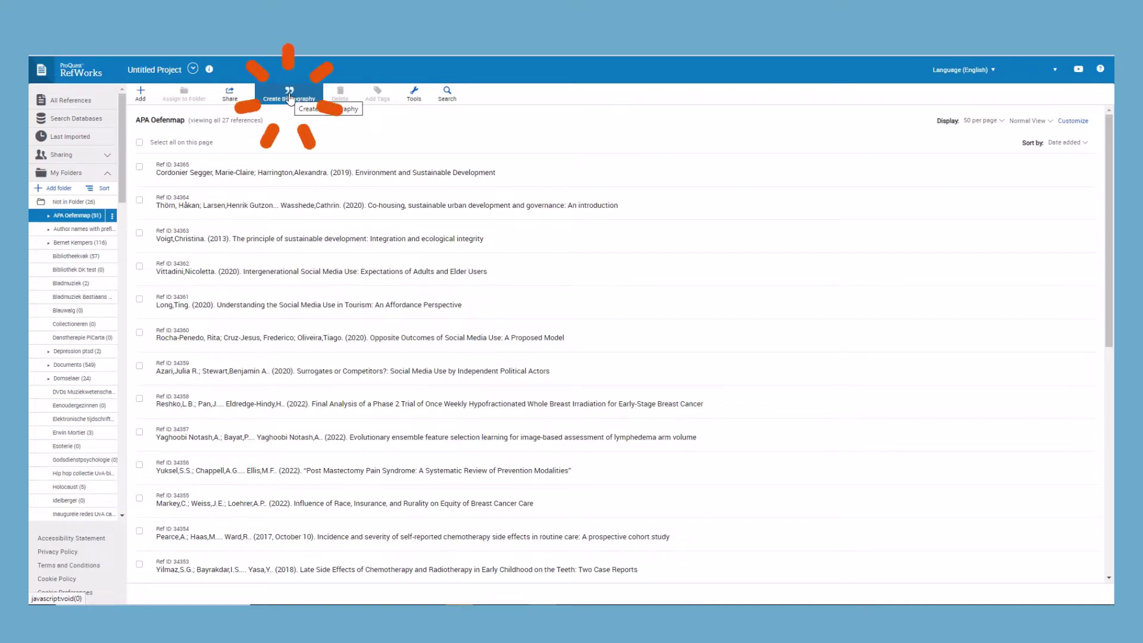
click(305, 204)
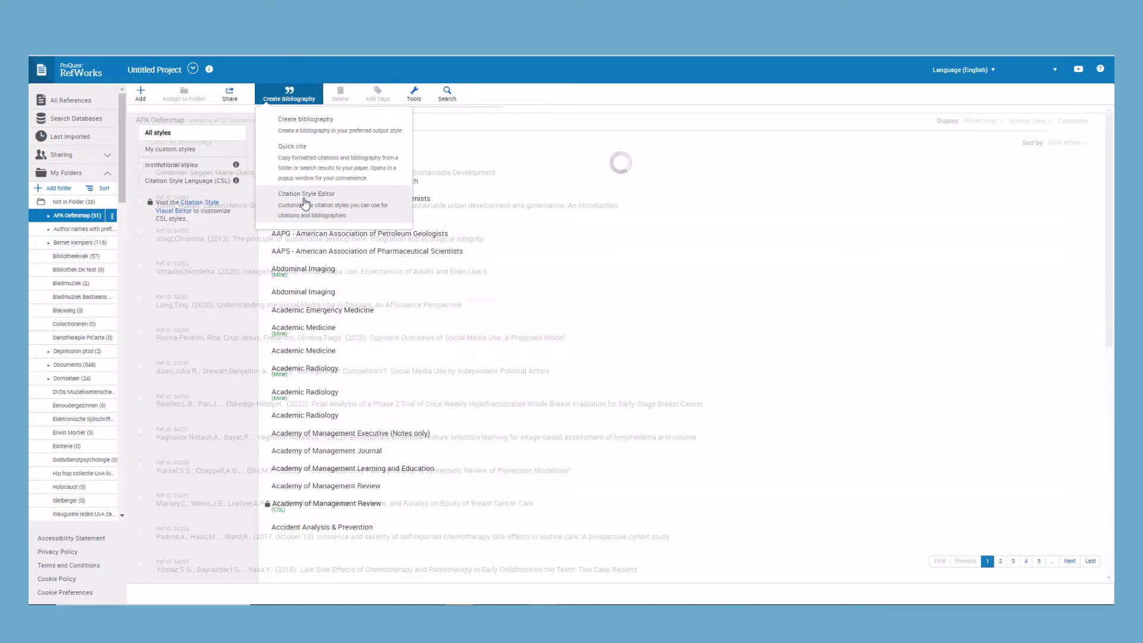
click(241, 99)
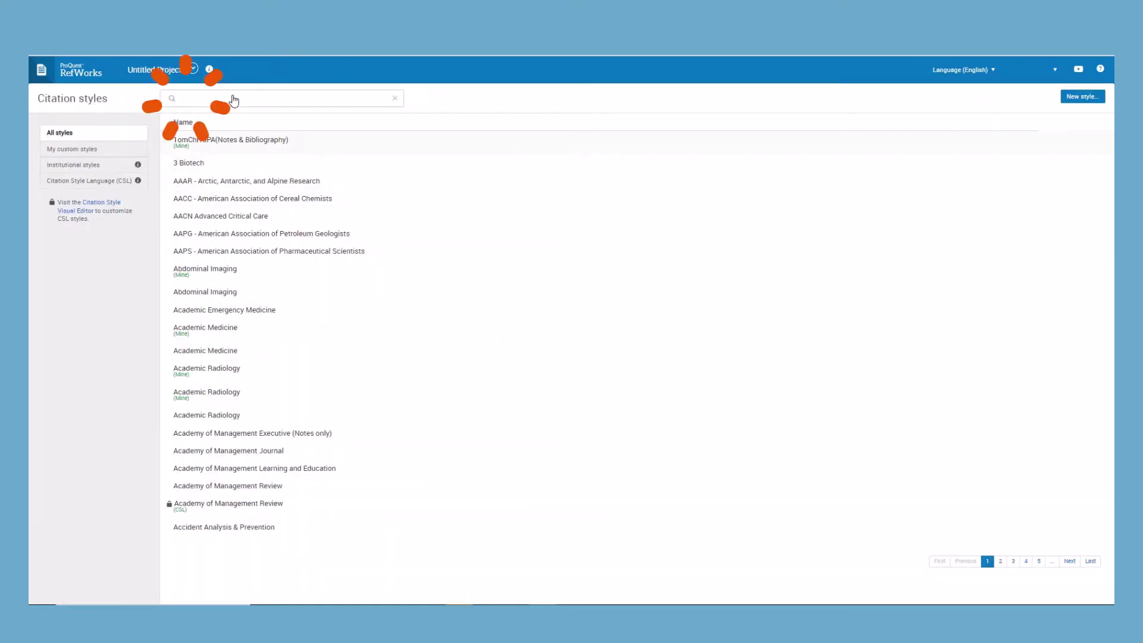
text(apa 7th)
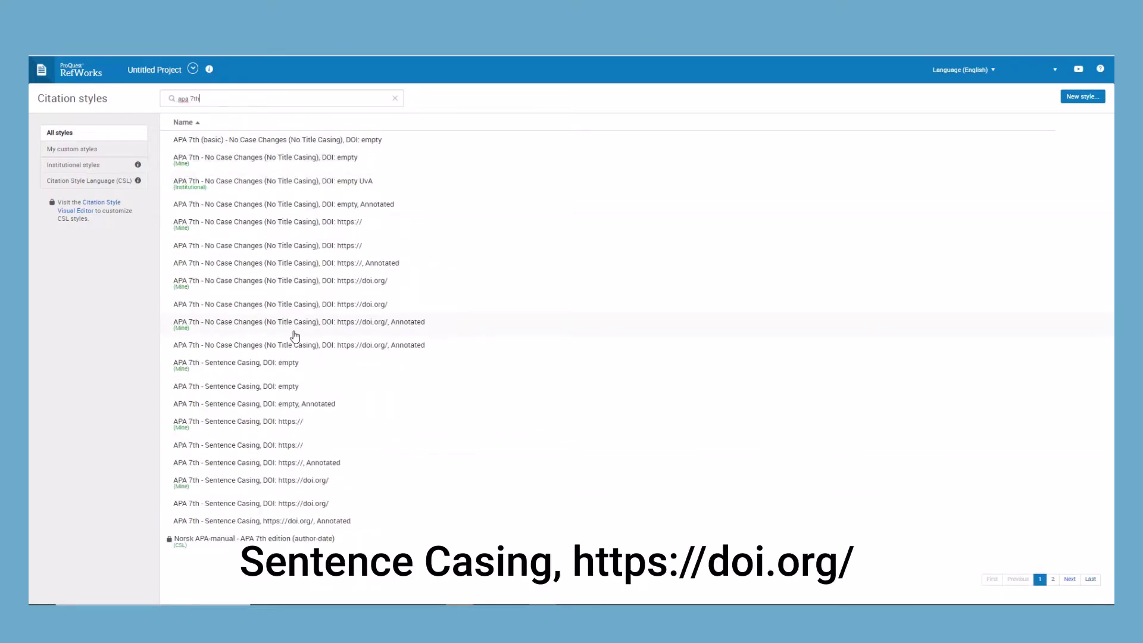
click(274, 506)
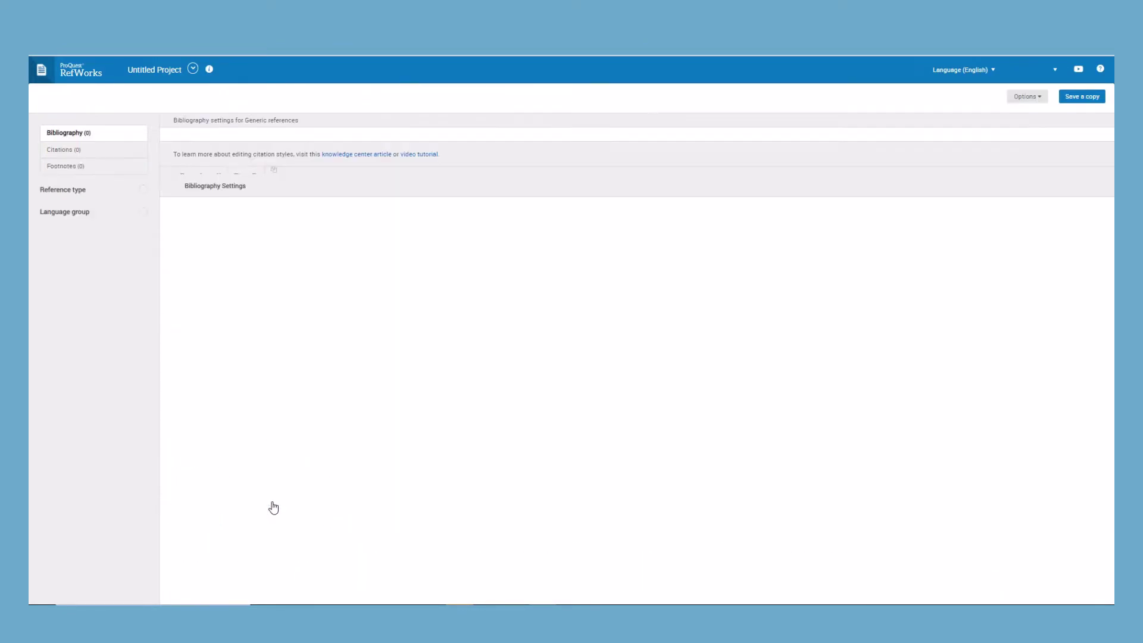
click(1073, 97)
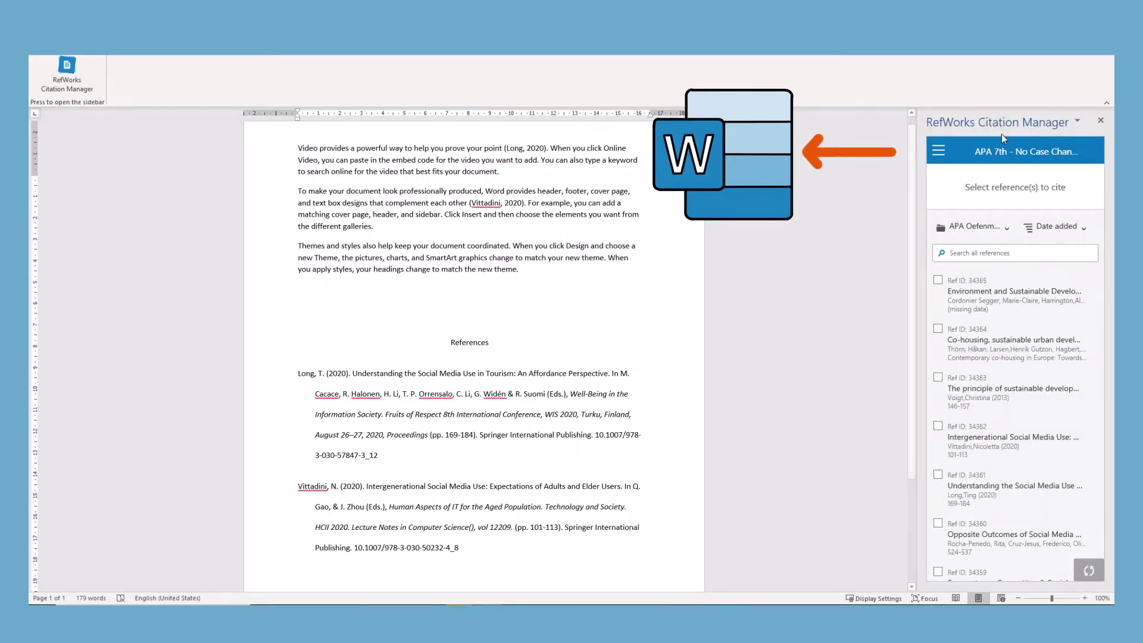
Choose APA 7th - Sentence Casing from the Mine styles and update the Word bibliography
click(938, 153)
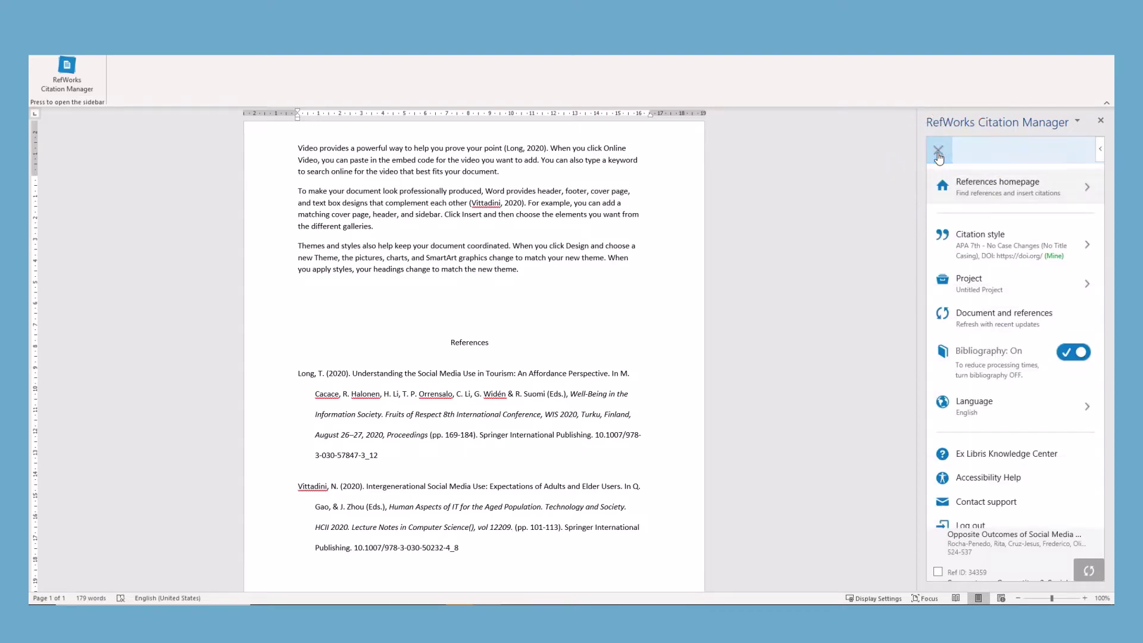
click(988, 241)
click(1073, 205)
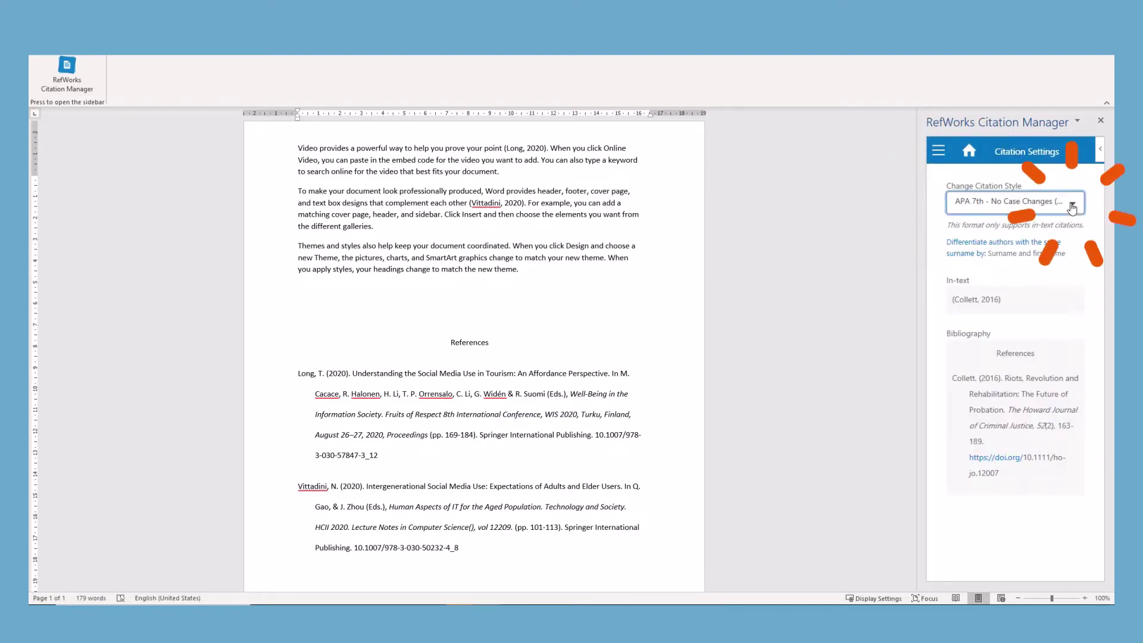
click(1008, 334)
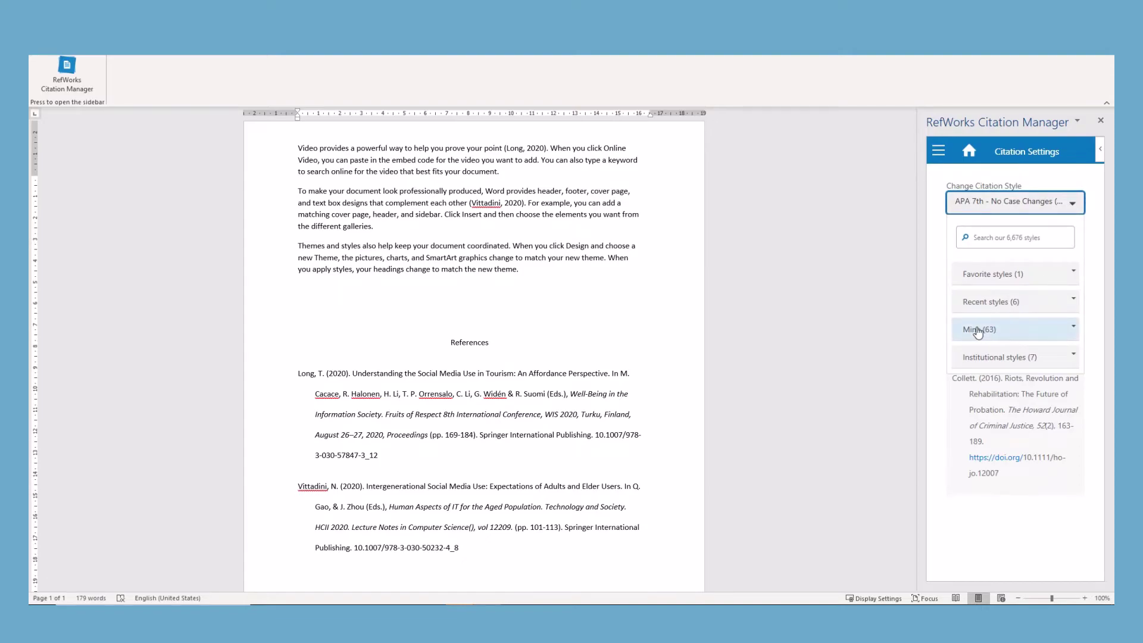
scroll(1009, 375, down, 5)
scroll(1010, 398, down, 3)
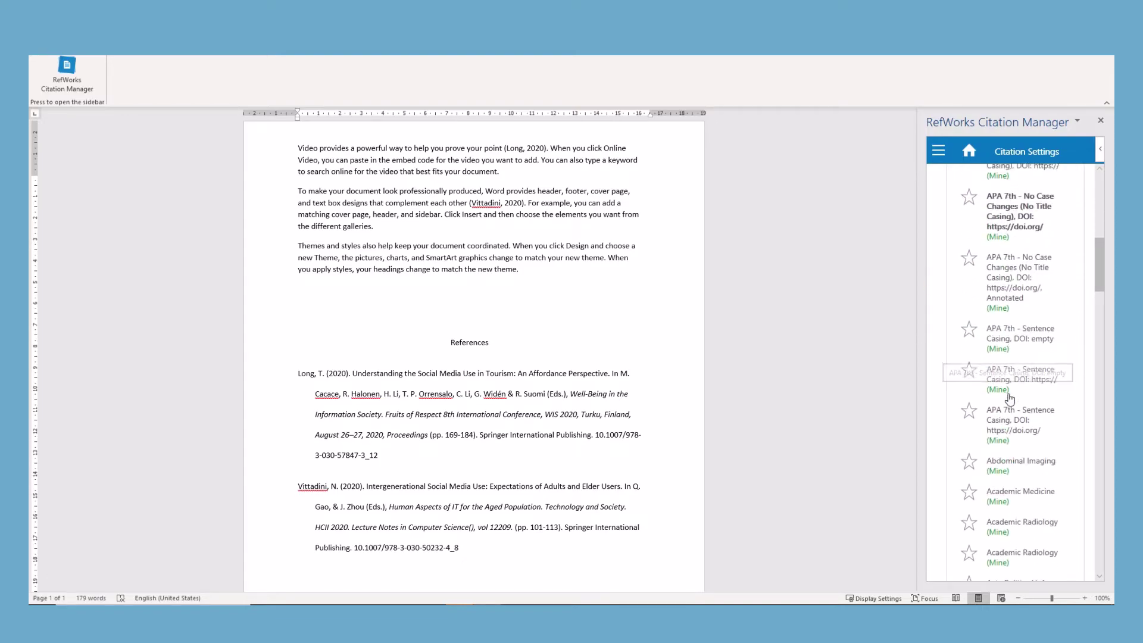
click(1016, 428)
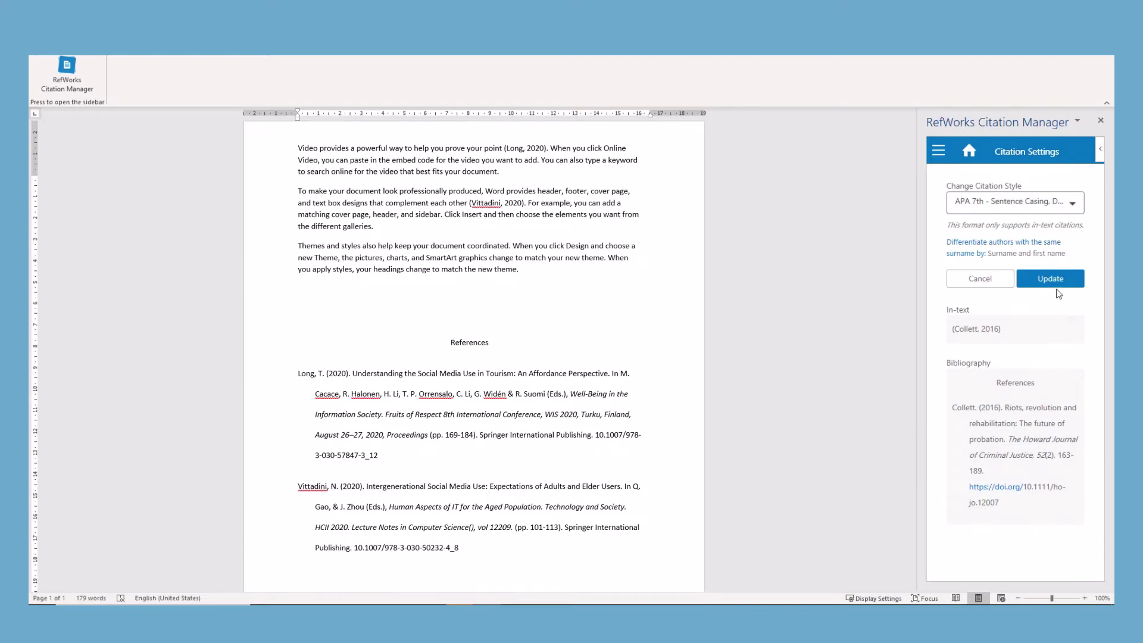
click(1058, 280)
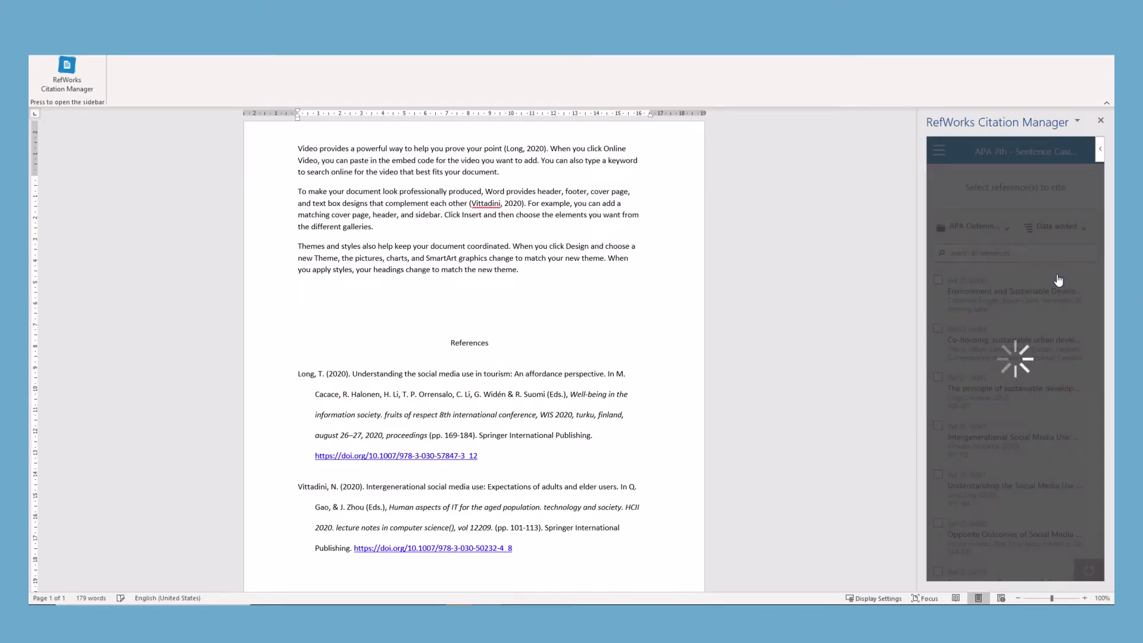